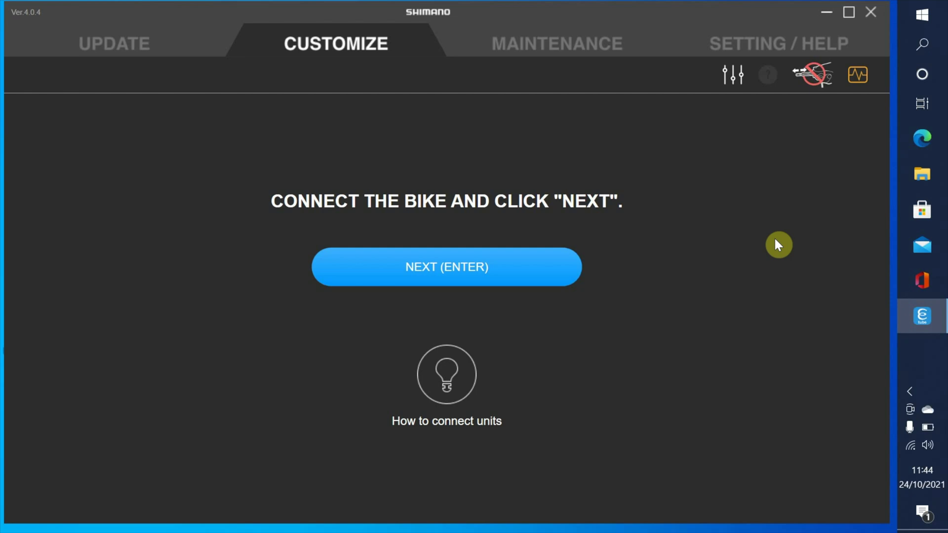
Connect the bike, acknowledge the connection warning, and open the e-bike error log.
{"action": "left_click", "coordinate": [439, 272]}
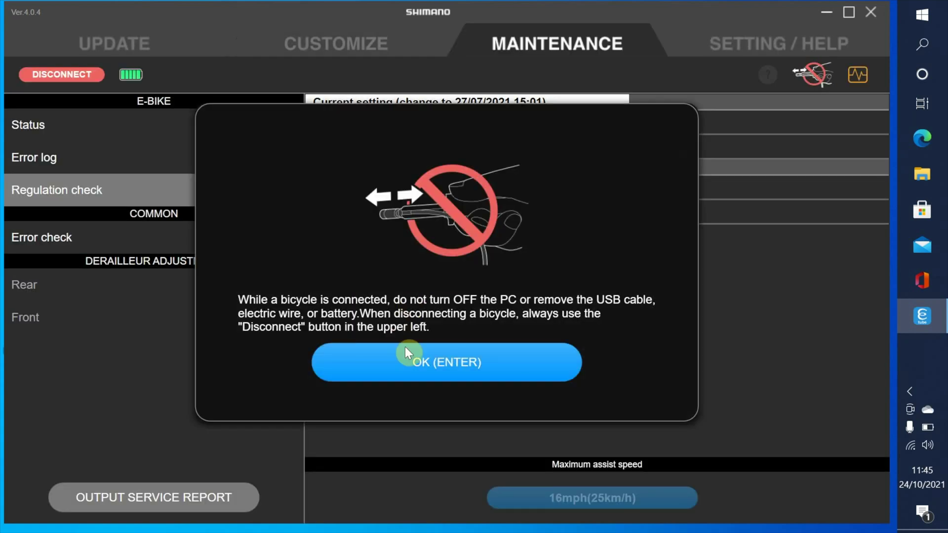
{"action": "left_click", "coordinate": [433, 362]}
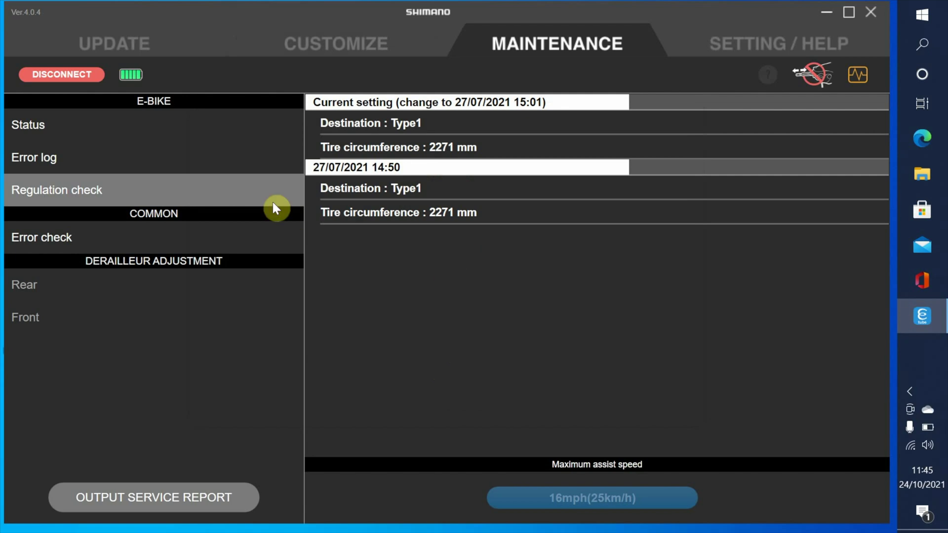
{"action": "left_click", "coordinate": [27, 160]}
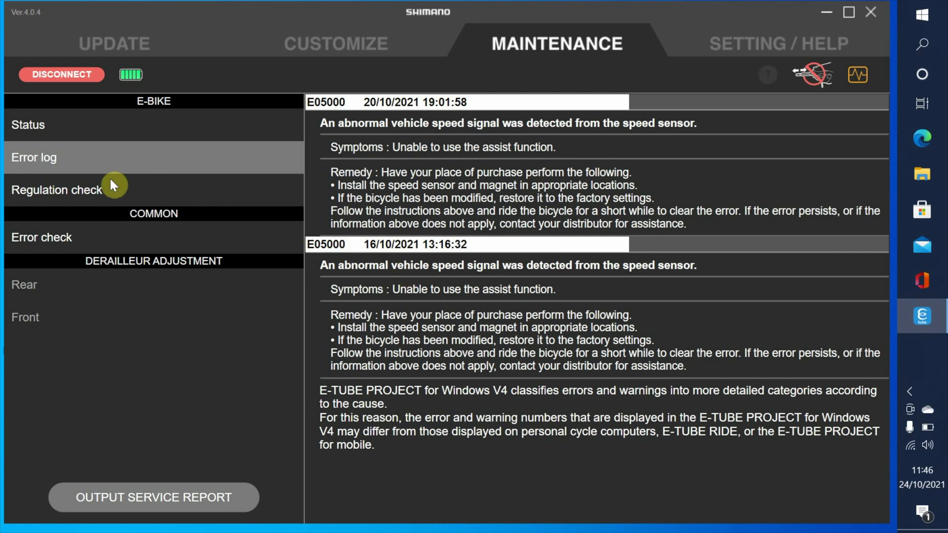
Start an error check on the DU-EP800, SC-E7000 and SW-E7000-L units.
{"action": "left_click", "coordinate": [45, 238]}
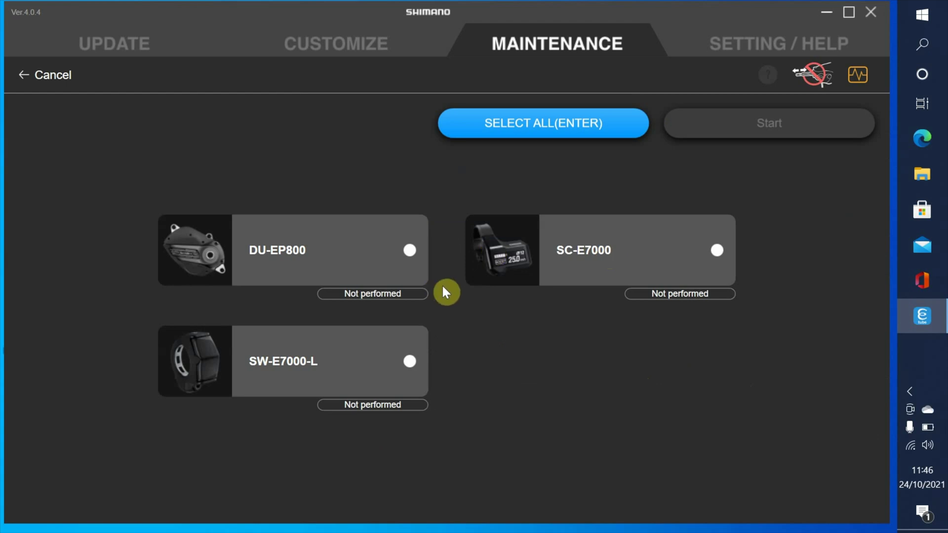
{"action": "left_click", "coordinate": [409, 250]}
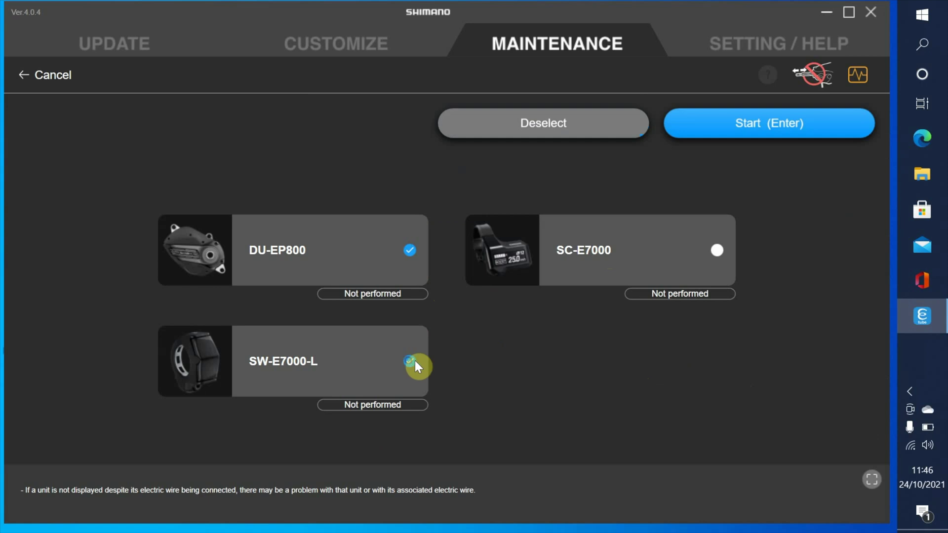
{"action": "left_click", "coordinate": [754, 122]}
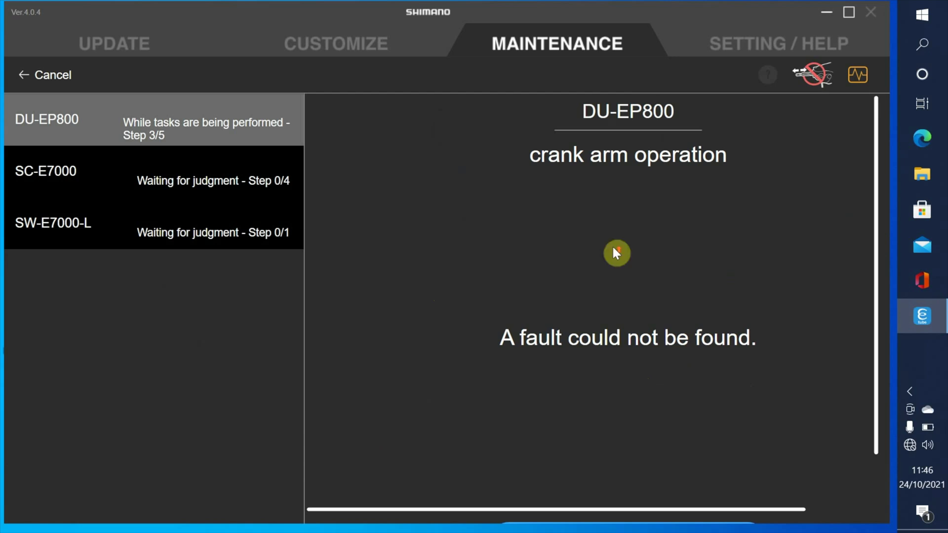
Work through the DU-EP800 crank arm checks and answer No to whether the light is on.
{"action": "scroll", "coordinate": [617, 253], "scroll_direction": "down", "scroll_amount": 1}
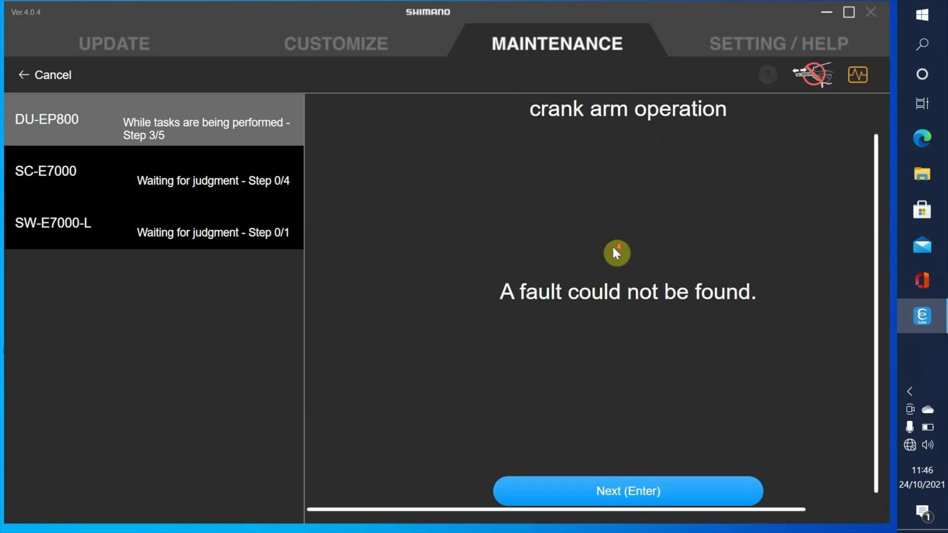
{"action": "left_click", "coordinate": [616, 477]}
{"action": "left_click", "coordinate": [618, 497]}
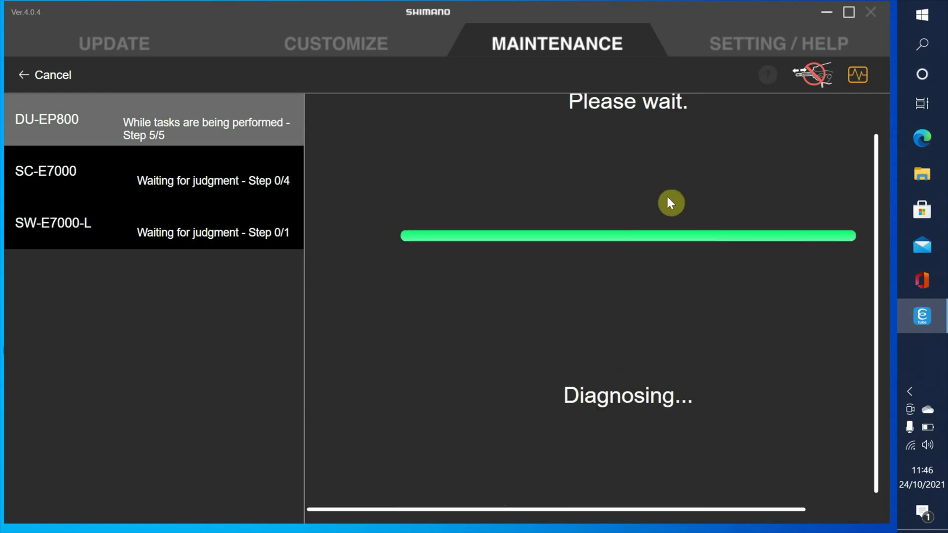
{"action": "left_click", "coordinate": [621, 291]}
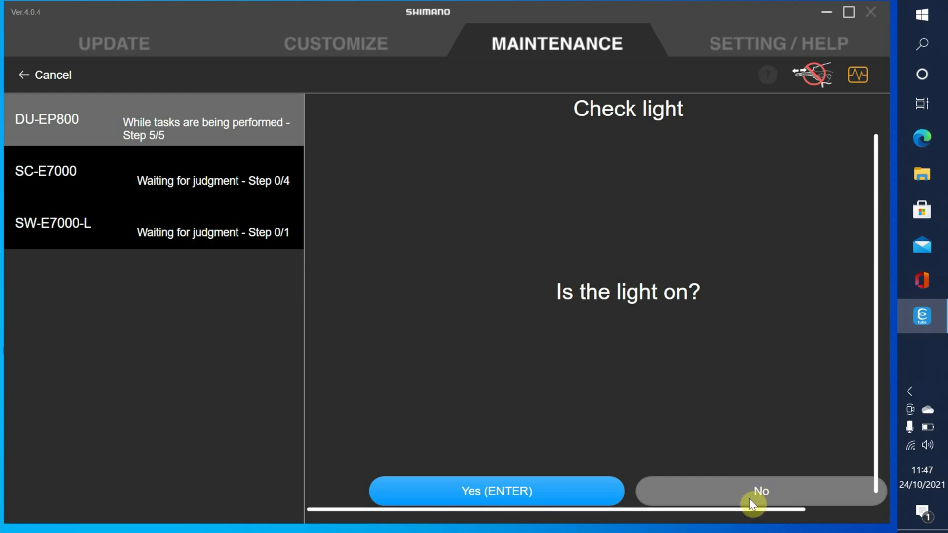
{"action": "left_click", "coordinate": [766, 489]}
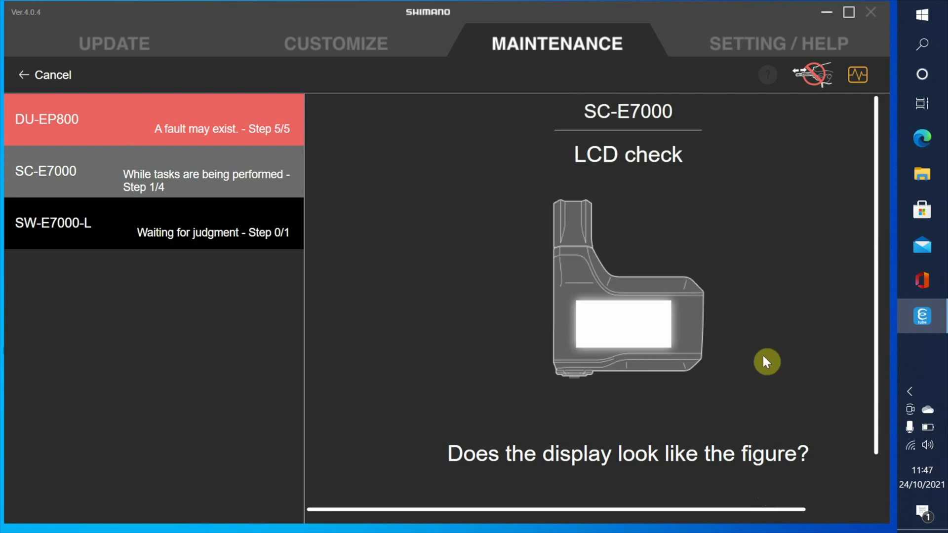
Answer Yes to the SC-E7000 LCD and audio checks, and acknowledge the end of the error check.
{"action": "scroll", "coordinate": [764, 359], "scroll_direction": "down", "scroll_amount": 1}
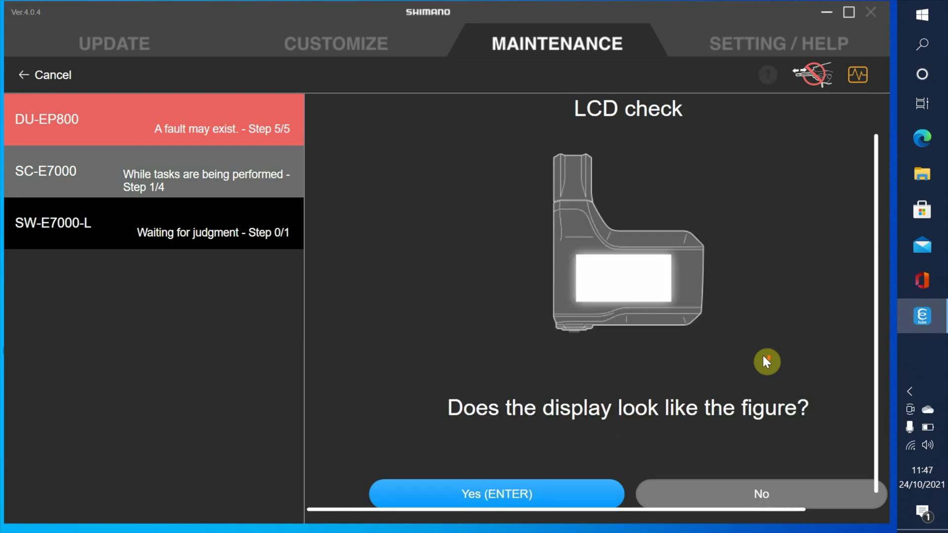
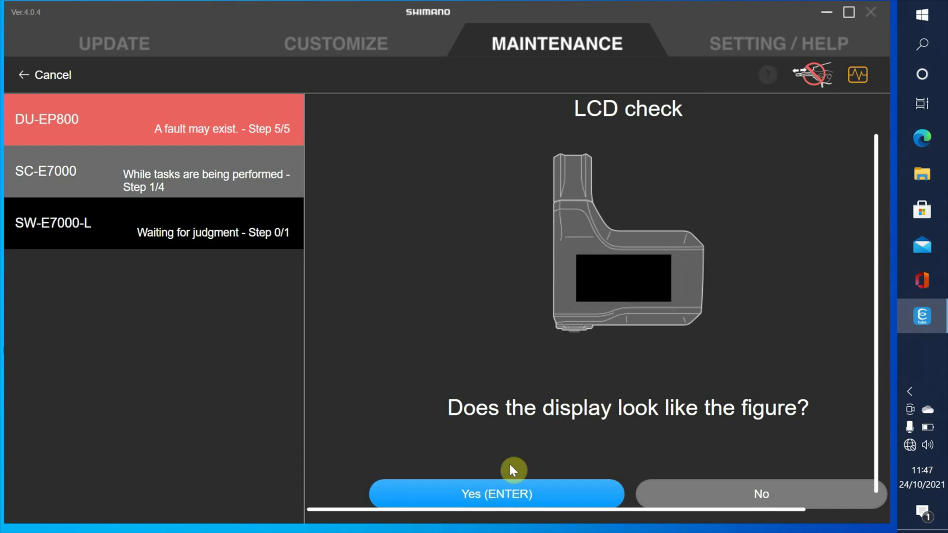
{"action": "left_click", "coordinate": [508, 493]}
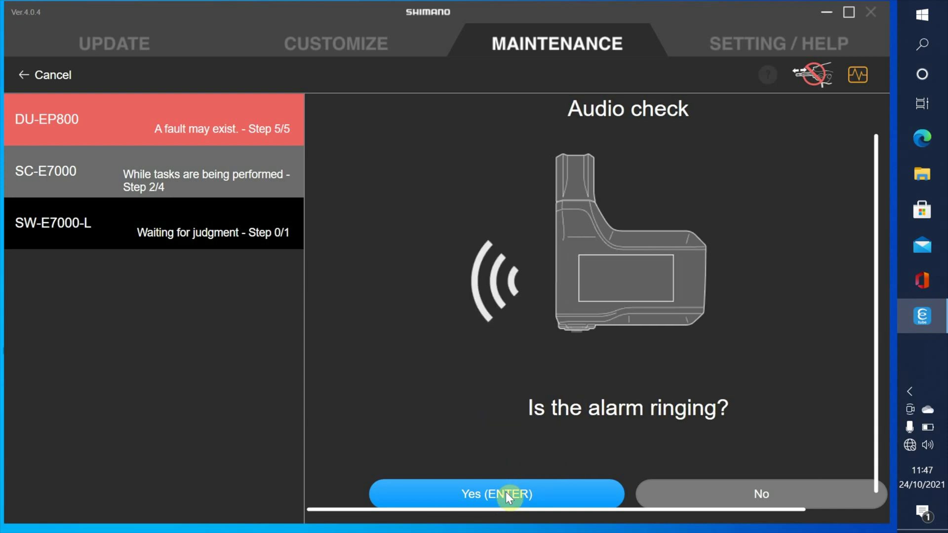
{"action": "left_click", "coordinate": [507, 494]}
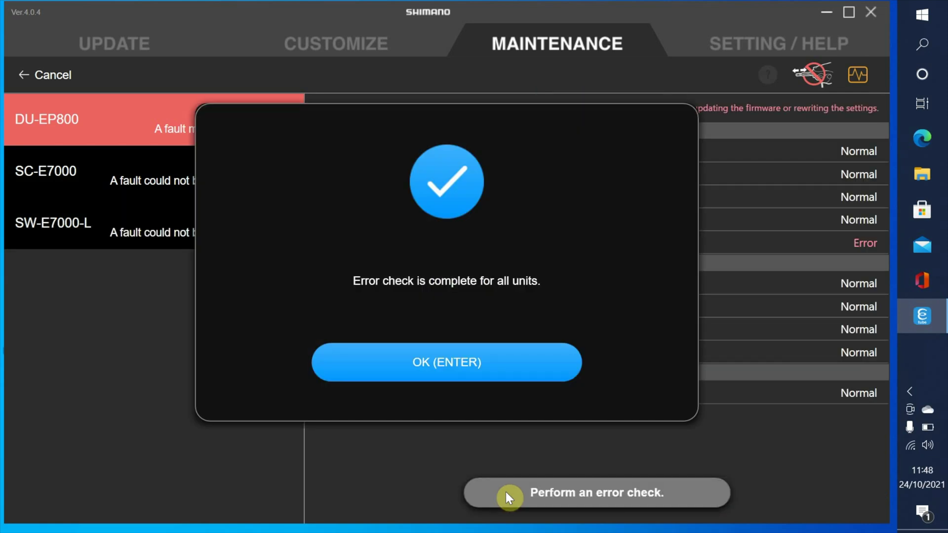
{"action": "left_click", "coordinate": [438, 354]}
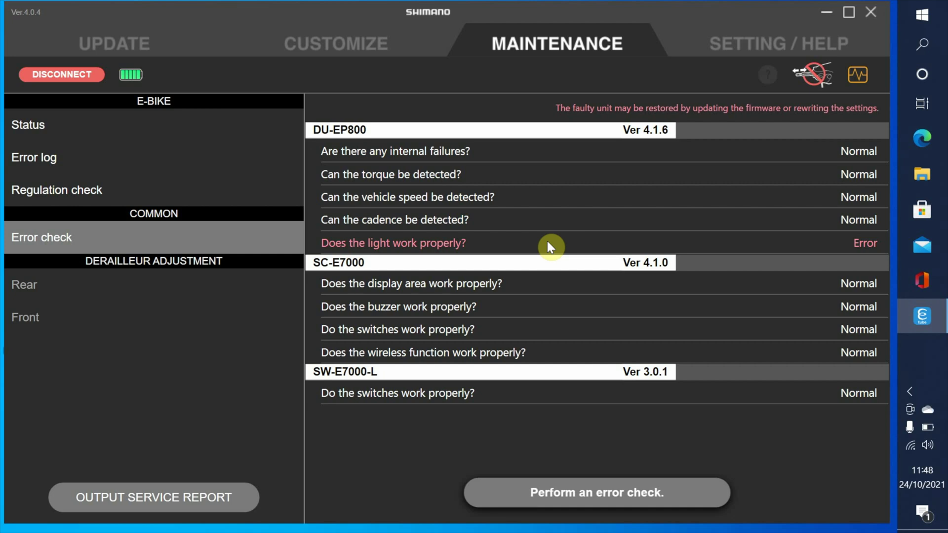
Set the DU-EP800 drive unit's light/accessory power supply terminal output to Always OFF and accept the lighting regulations notice.
{"action": "left_click", "coordinate": [363, 43]}
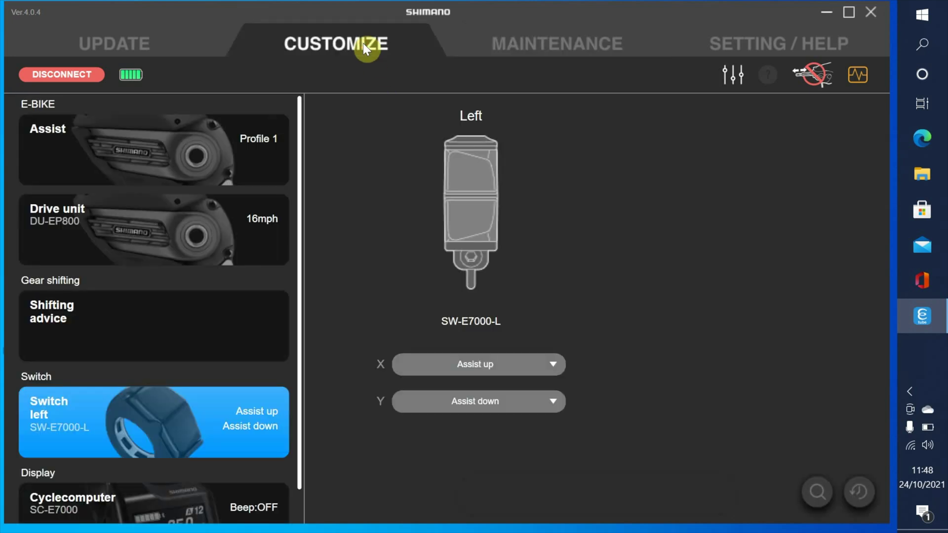
{"action": "left_click", "coordinate": [169, 151]}
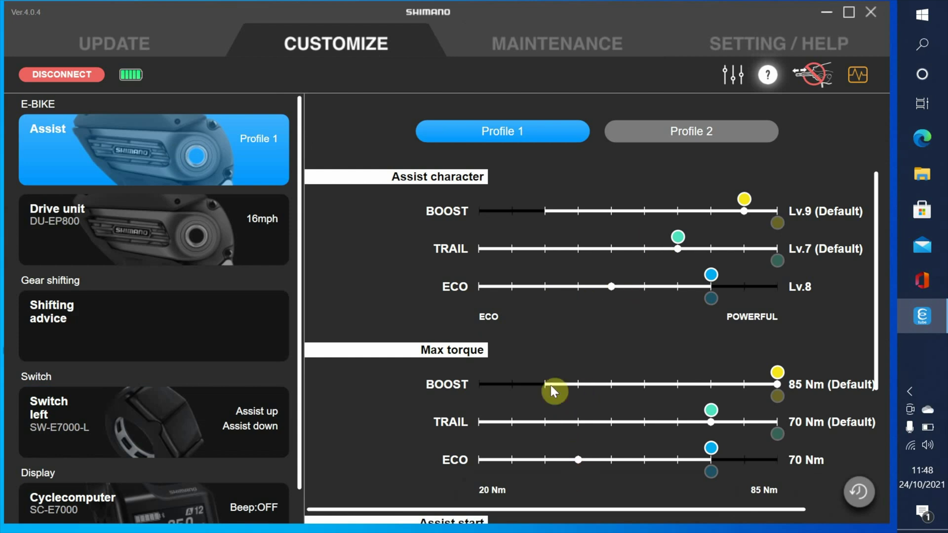
{"action": "left_click", "coordinate": [193, 235]}
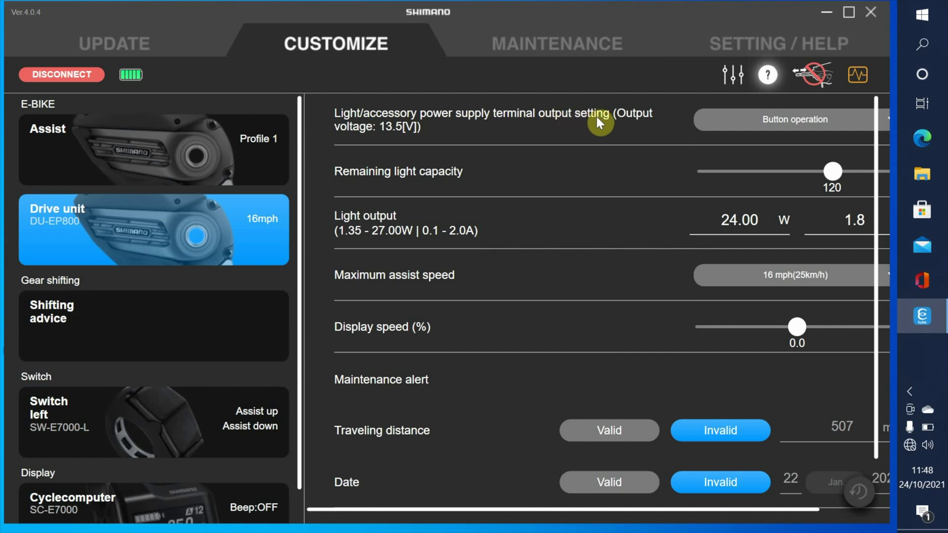
{"action": "left_click", "coordinate": [793, 119]}
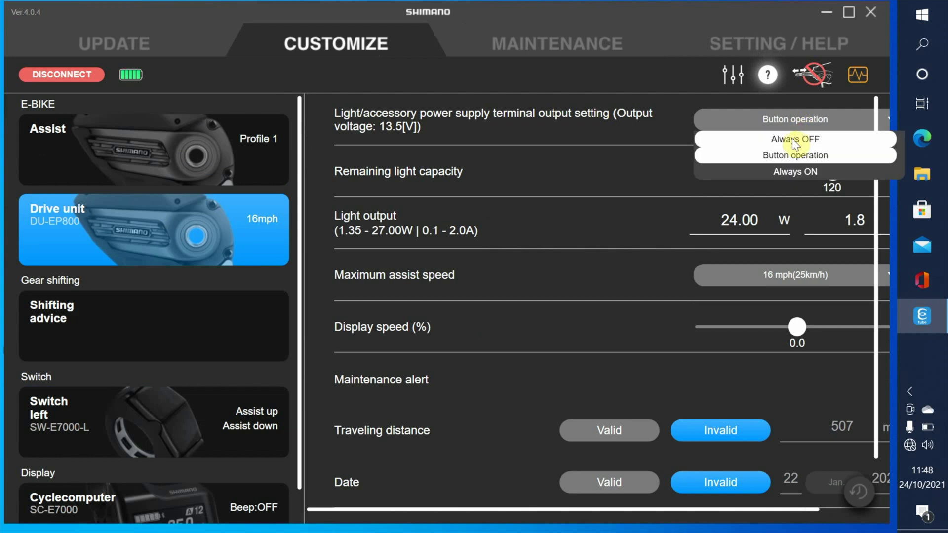
{"action": "left_click", "coordinate": [793, 139]}
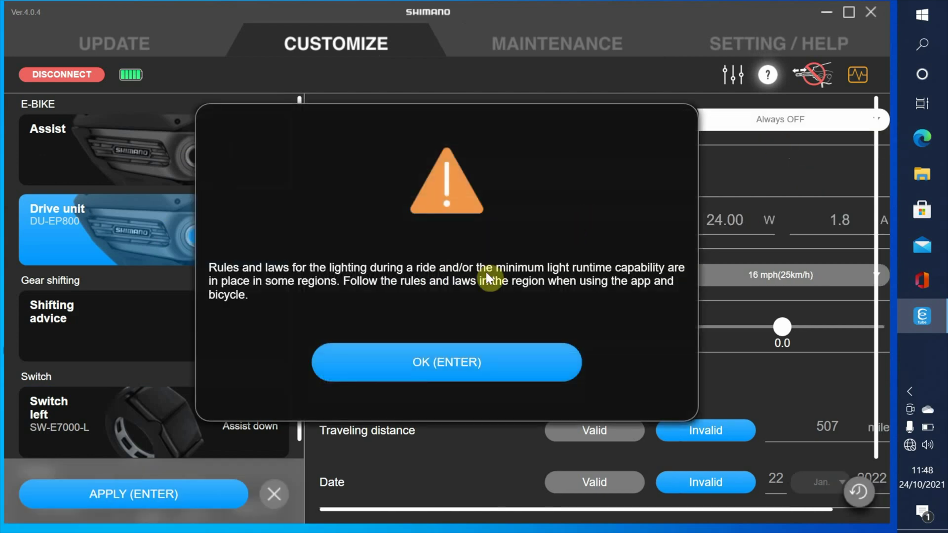
{"action": "left_click", "coordinate": [426, 363]}
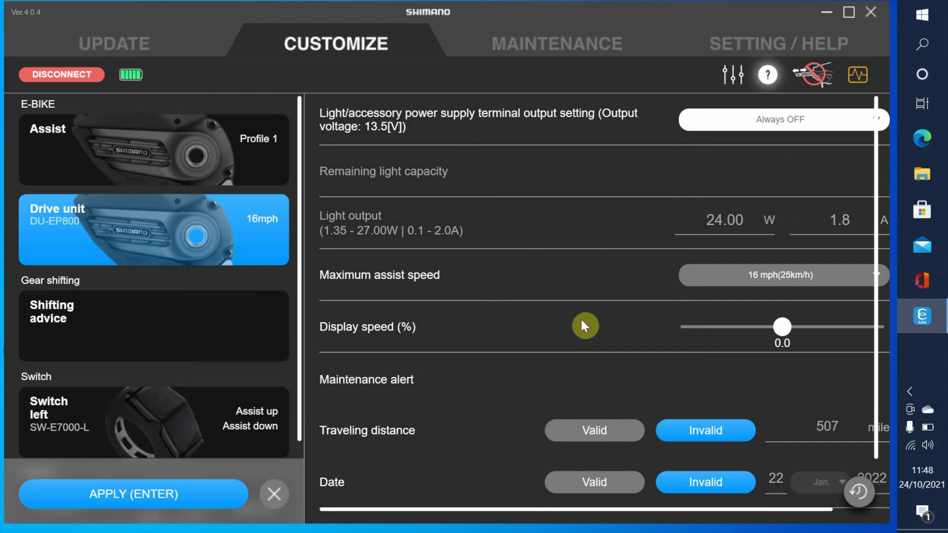
View the maximum assist speed options, shifting advice and left switch settings, and apply the pending customization change.
{"action": "left_click", "coordinate": [800, 275]}
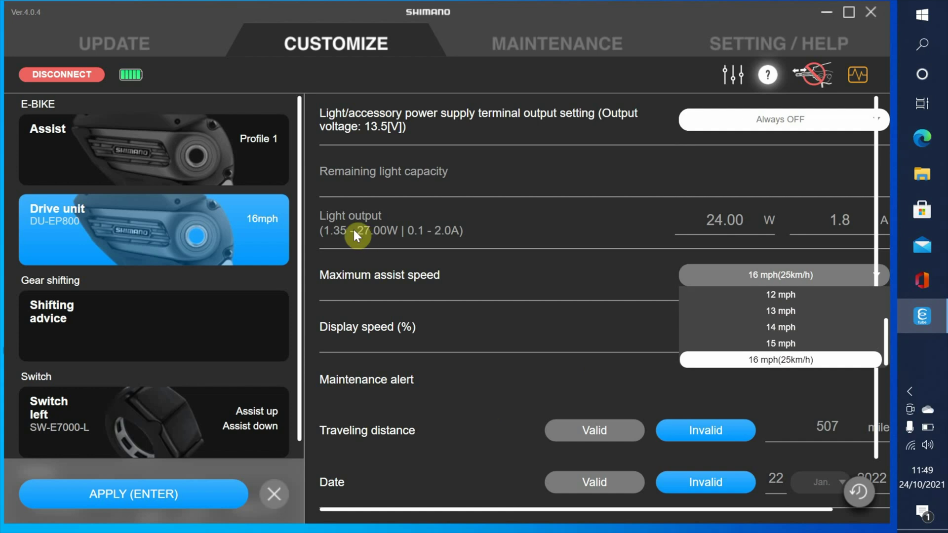
{"action": "left_click", "coordinate": [134, 330]}
{"action": "left_click", "coordinate": [134, 330]}
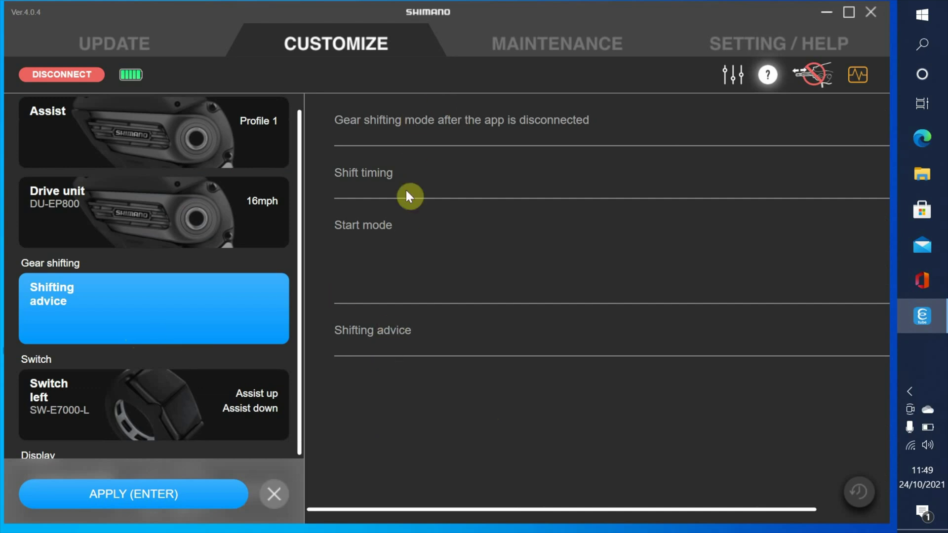
{"action": "left_click", "coordinate": [148, 395]}
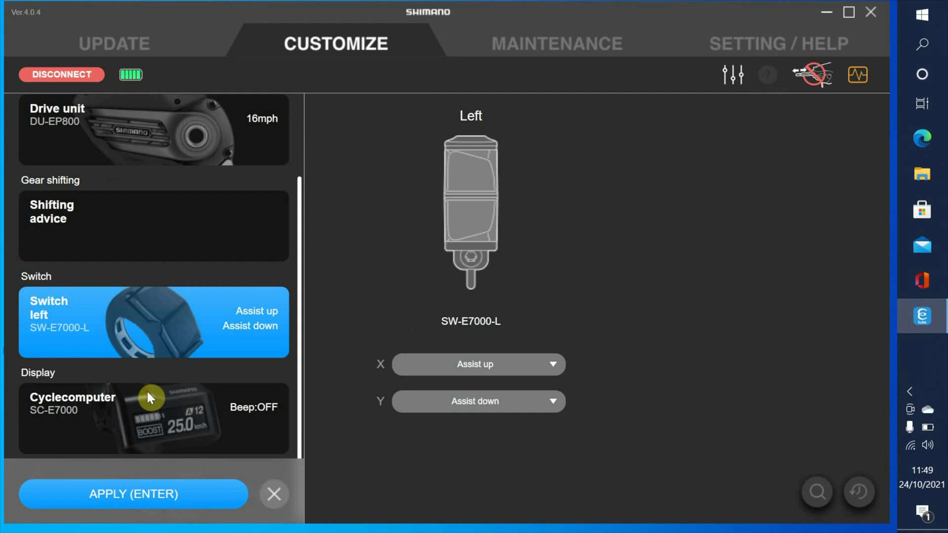
{"action": "left_click", "coordinate": [132, 489]}
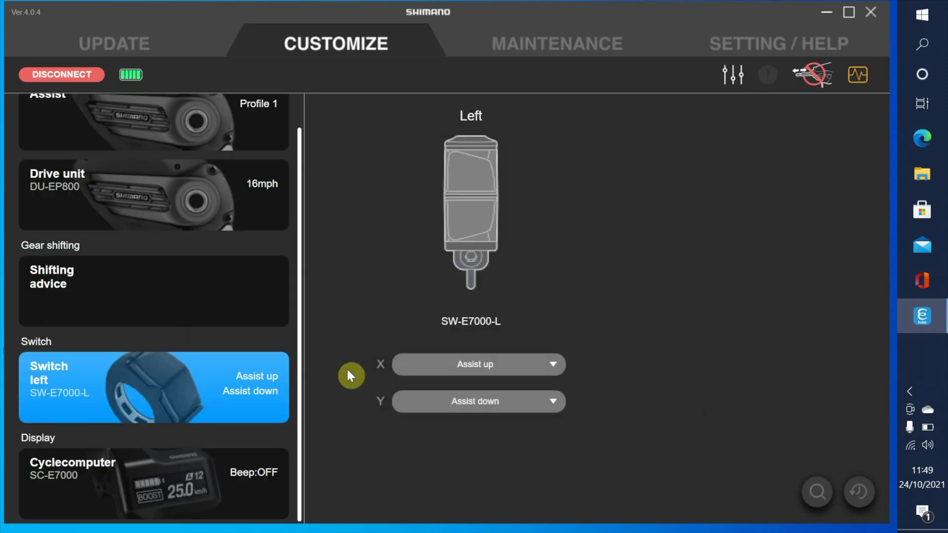
Review the drive unit's customization settings and reopen the e-bike error log.
{"action": "left_click", "coordinate": [158, 203]}
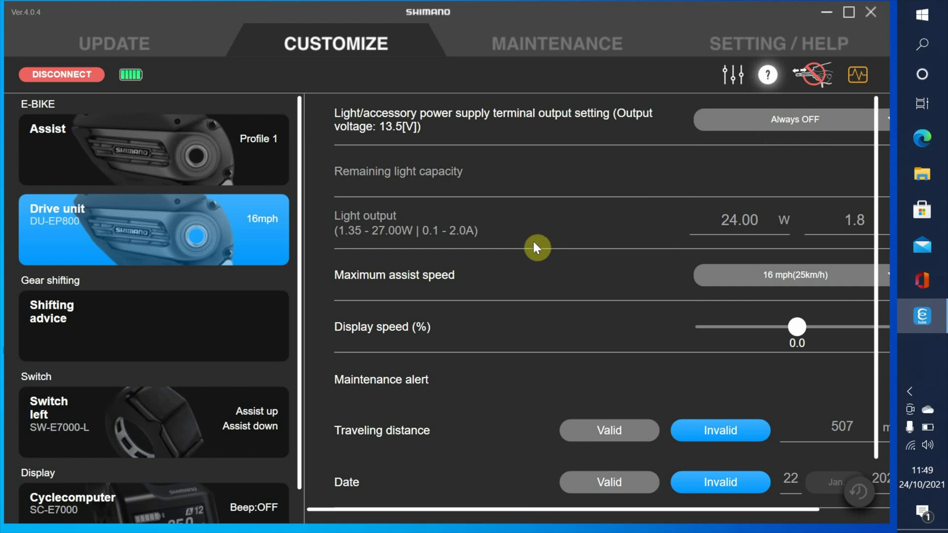
{"action": "left_click", "coordinate": [579, 47]}
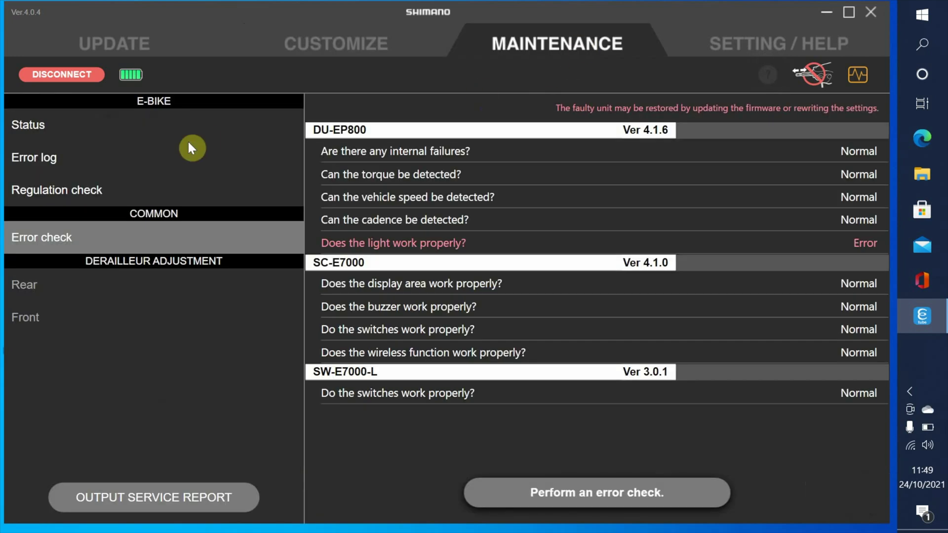
{"action": "left_click", "coordinate": [36, 161]}
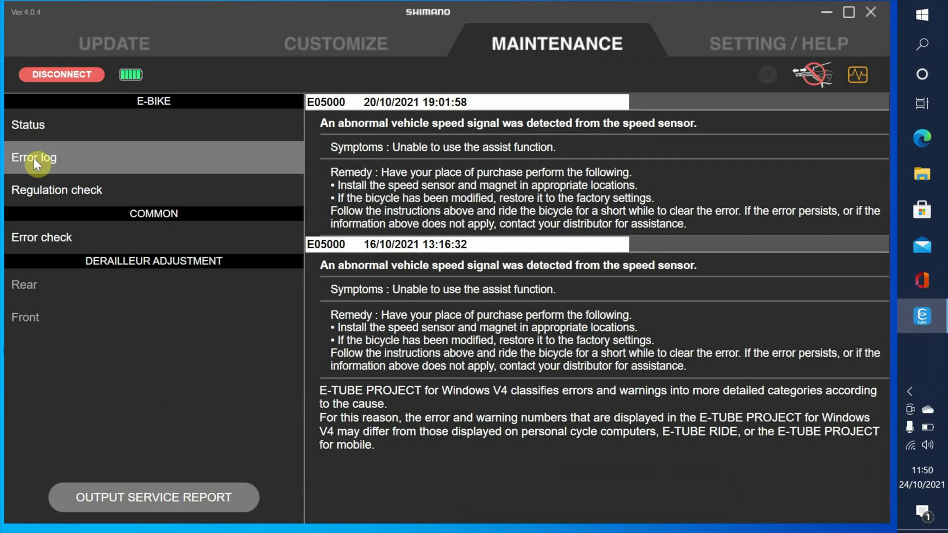
Start a new error check on the DU-EP800 drive unit only.
{"action": "left_click", "coordinate": [49, 235]}
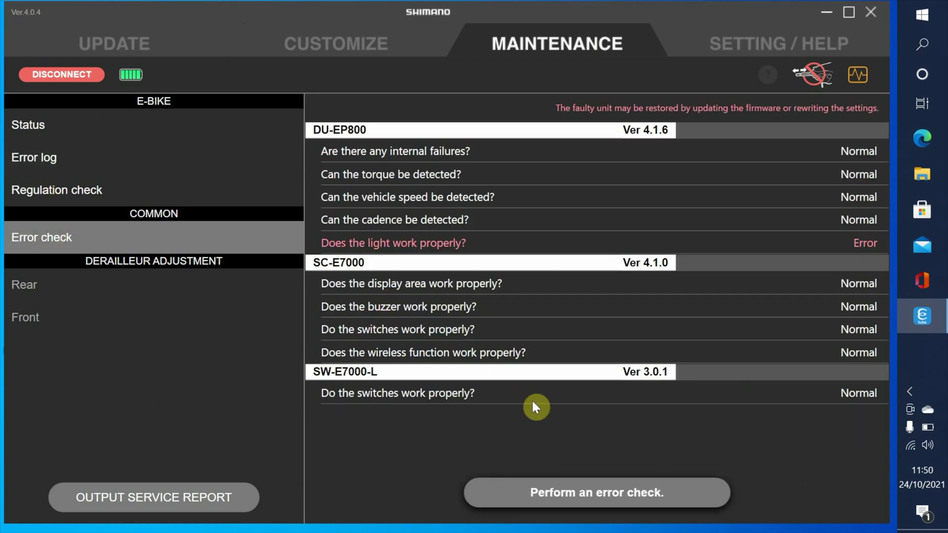
{"action": "left_click", "coordinate": [610, 500]}
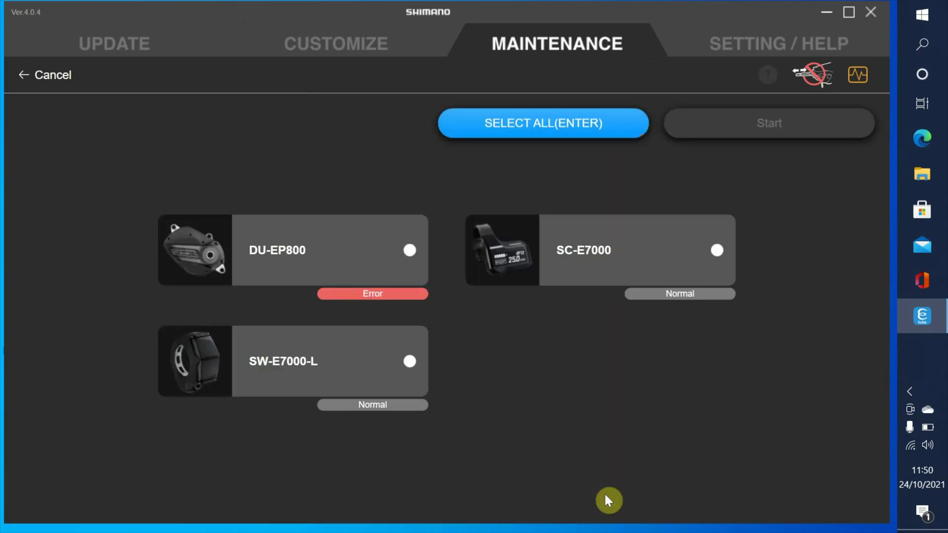
{"action": "left_click", "coordinate": [407, 251]}
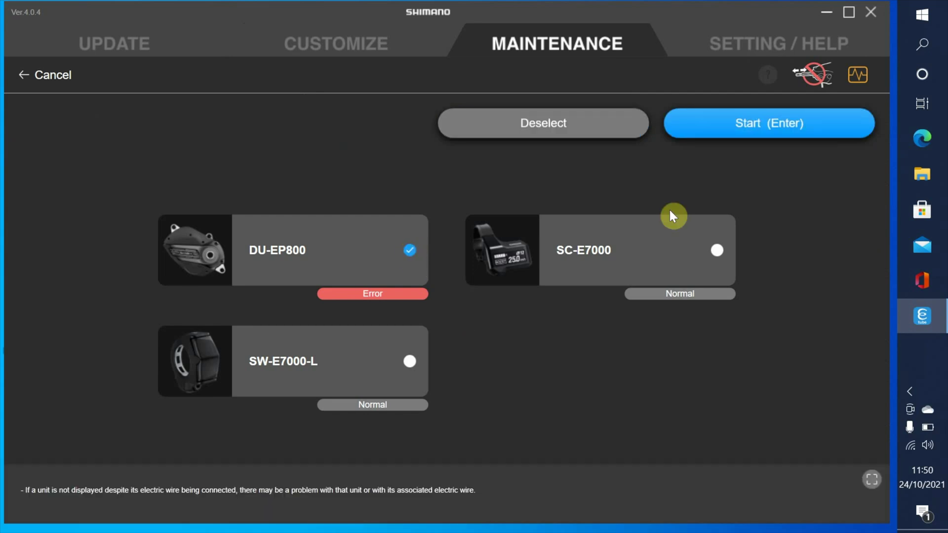
{"action": "left_click", "coordinate": [767, 127]}
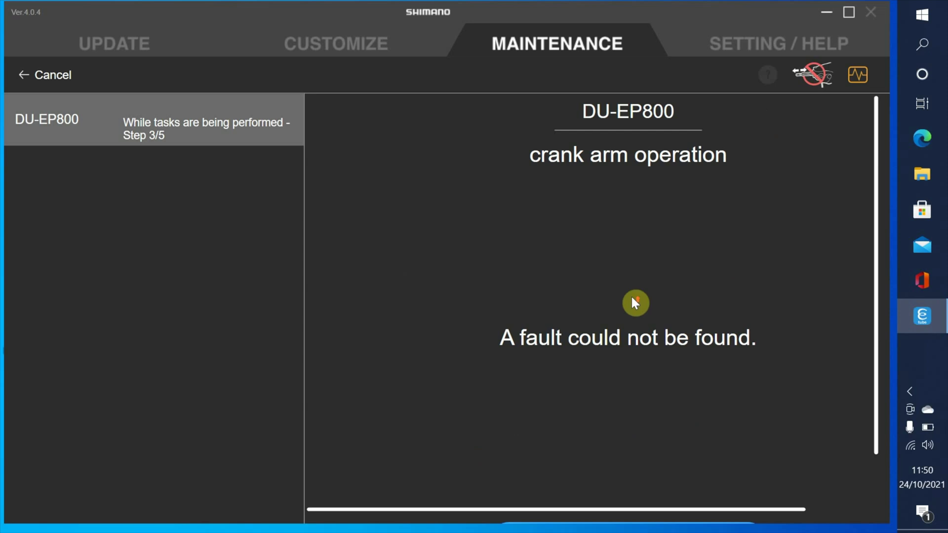
Continue through the DU-EP800 crank arm operation checks and acknowledge the completed error check.
{"action": "scroll", "coordinate": [634, 299], "scroll_direction": "down", "scroll_amount": 1}
{"action": "left_click", "coordinate": [604, 495]}
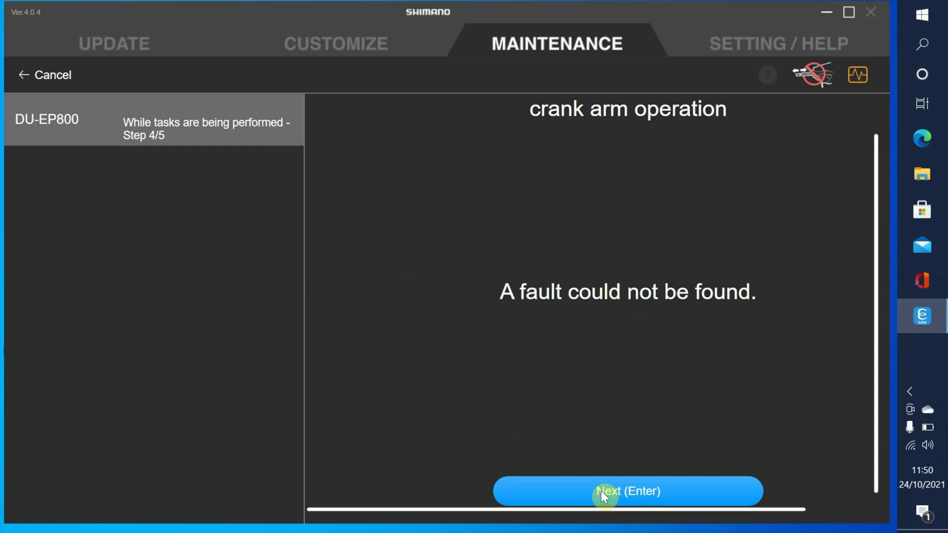
{"action": "left_click", "coordinate": [601, 491]}
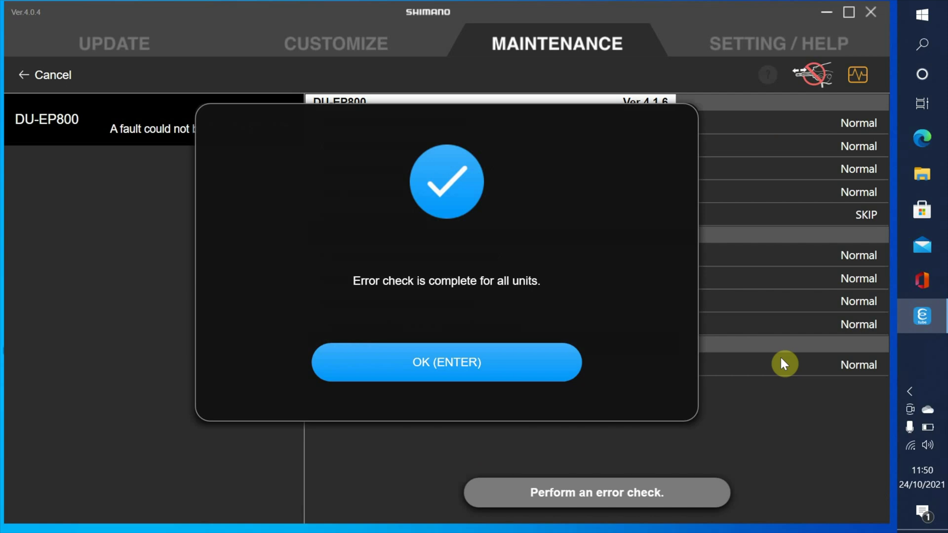
{"action": "left_click", "coordinate": [462, 363]}
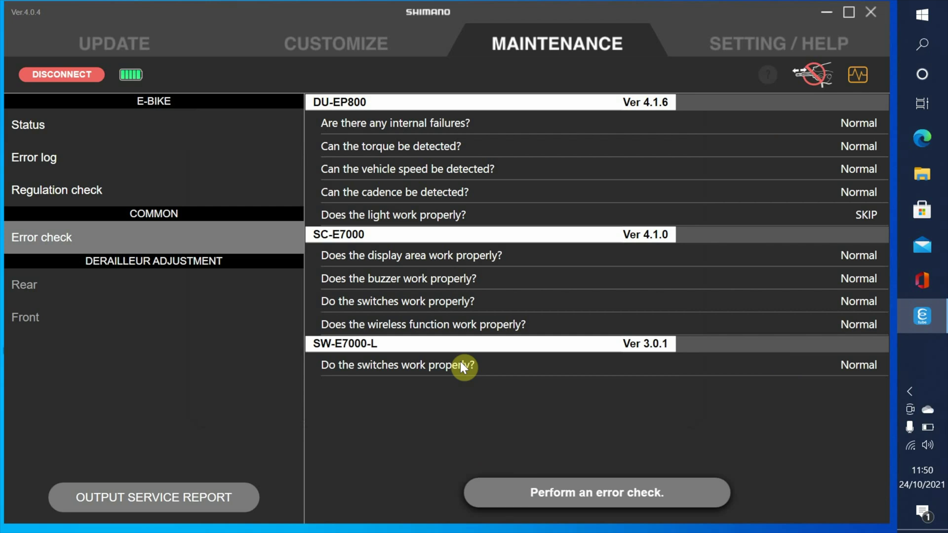